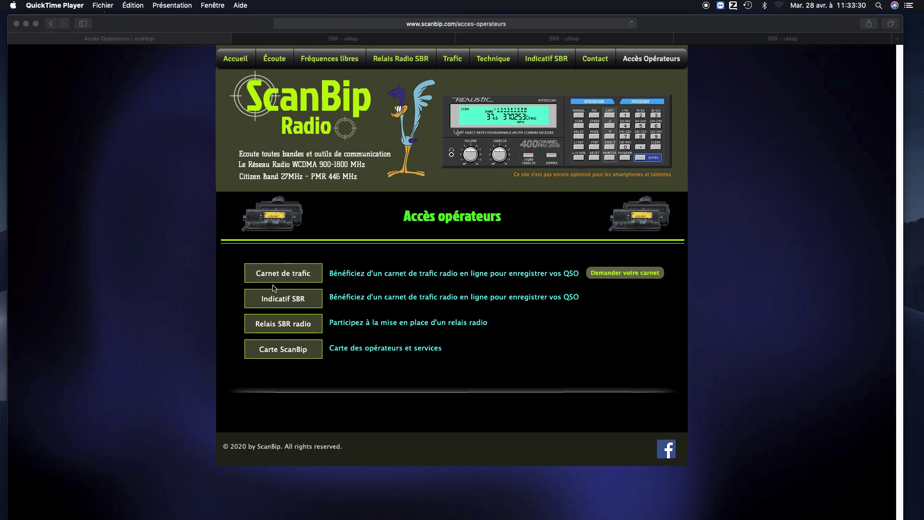
# Step: Bring Safari forward and open the 'Carte ScanBip' operators map from the Accès opérateurs page
pyautogui.click(285, 350)
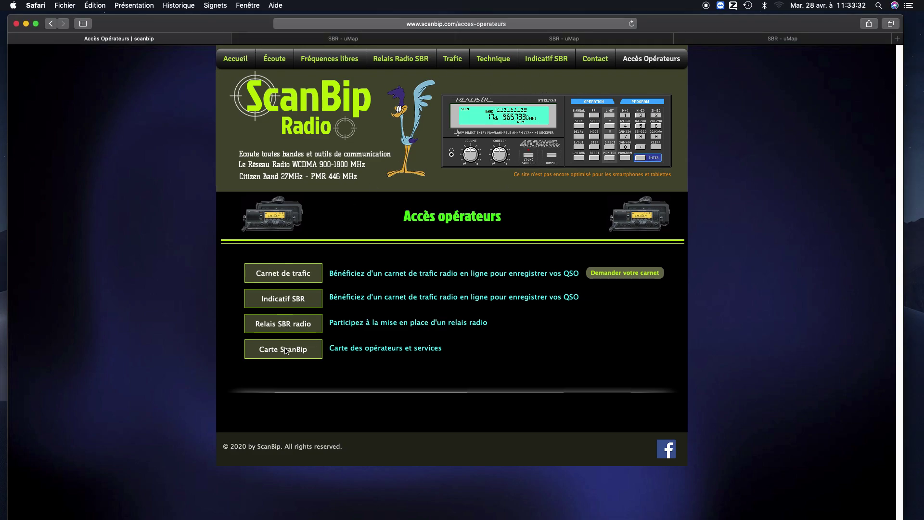
pyautogui.click(285, 350)
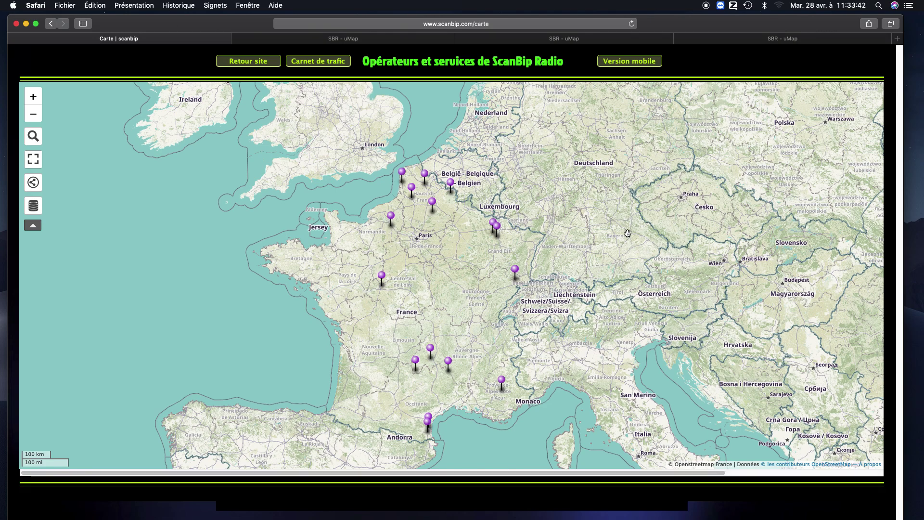
# Step: Open the framacarte 'Version mobile' in a new tab, then return to the 'Carte | scanbip' tab
pyautogui.click(628, 62)
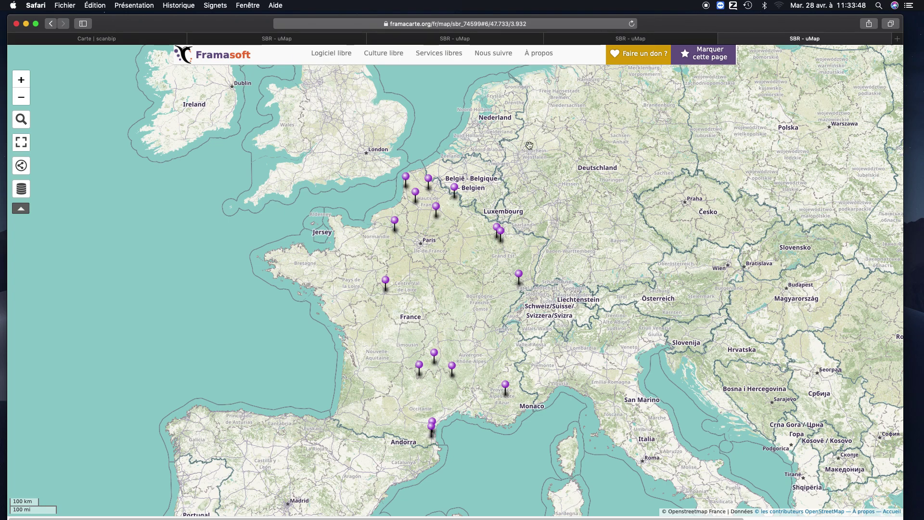
pyautogui.click(124, 42)
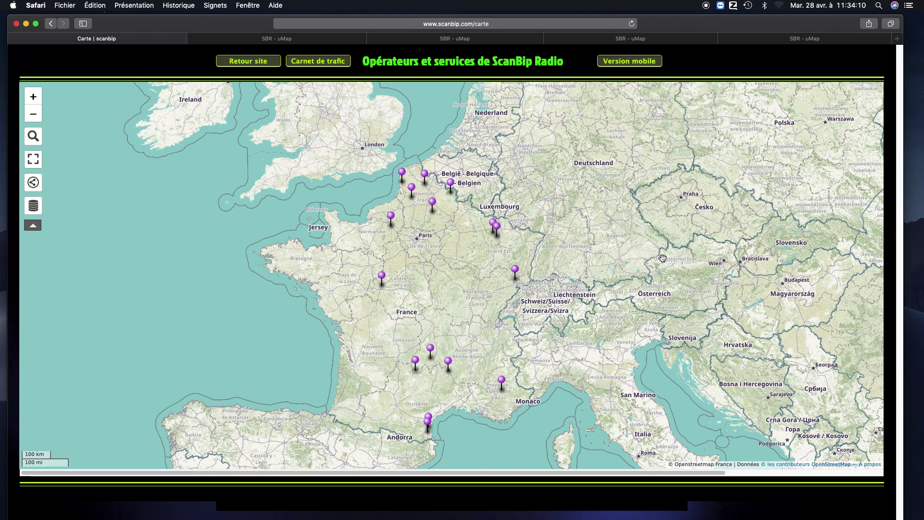
# Step: Expand the map toolbar and switch the background to OpenStreetMap-Fr, then standard OpenStreetMap
pyautogui.click(32, 225)
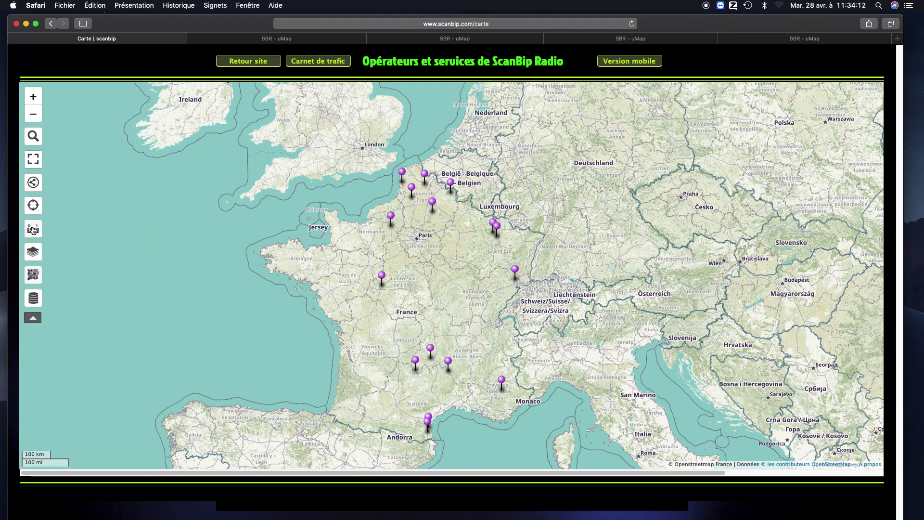
pyautogui.click(34, 255)
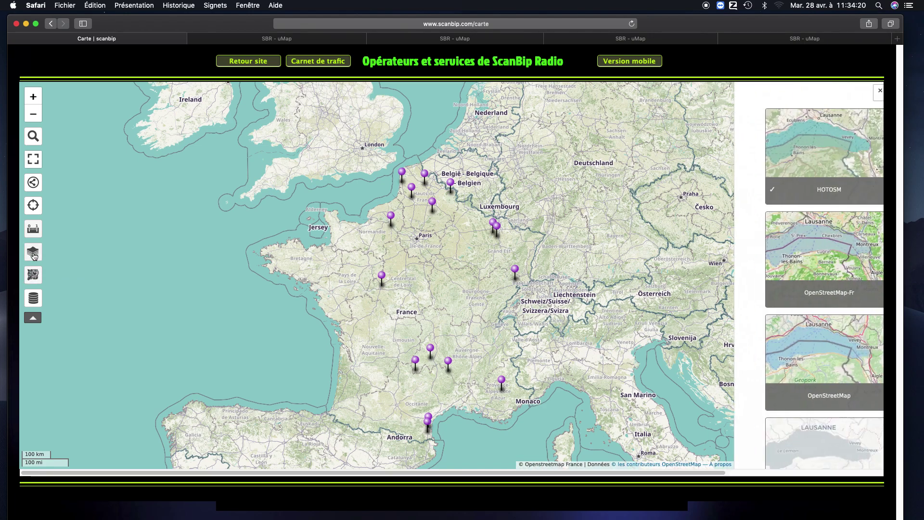
pyautogui.click(822, 260)
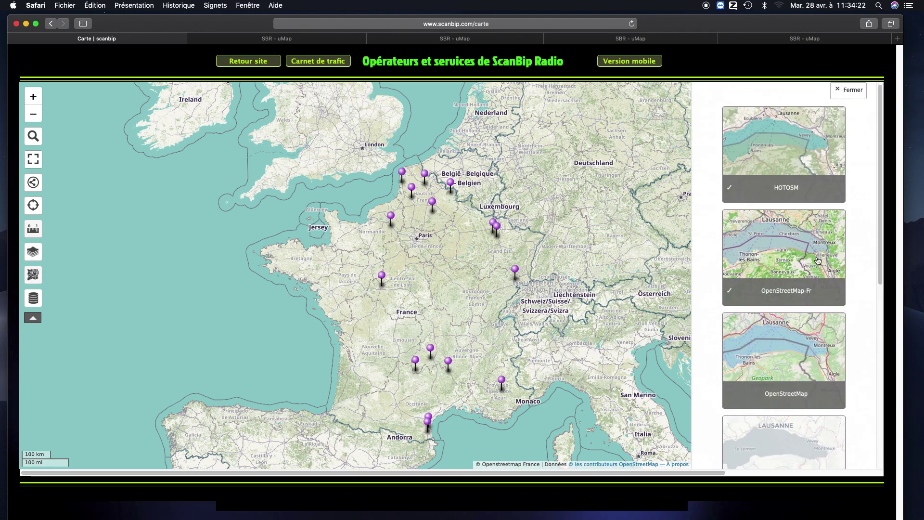
pyautogui.click(32, 247)
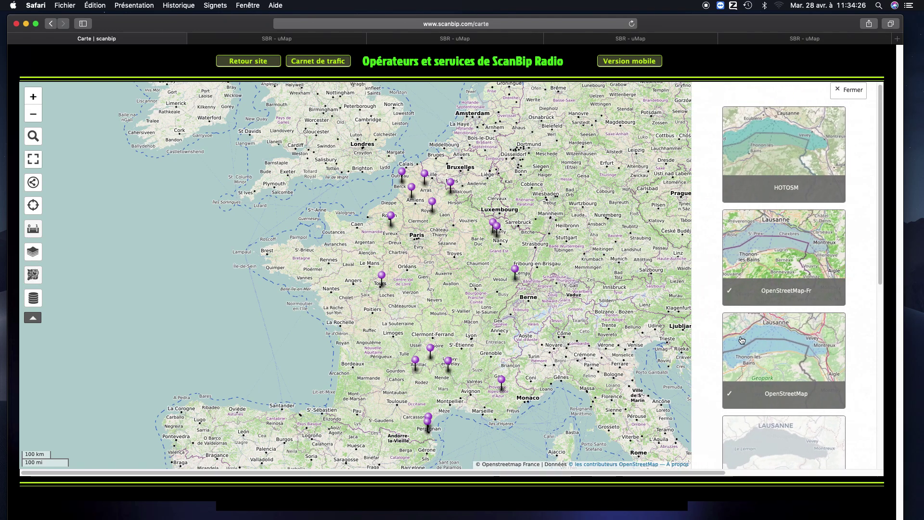
pyautogui.click(781, 344)
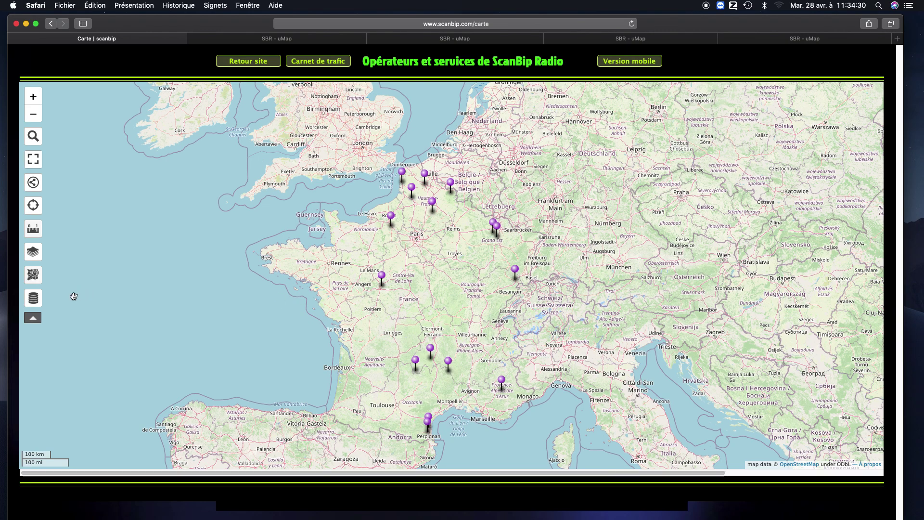
# Step: Try the Positron light grey and dark backgrounds, then restore the HOTOSM background
pyautogui.click(34, 252)
pyautogui.scroll(-1, 813, 404)
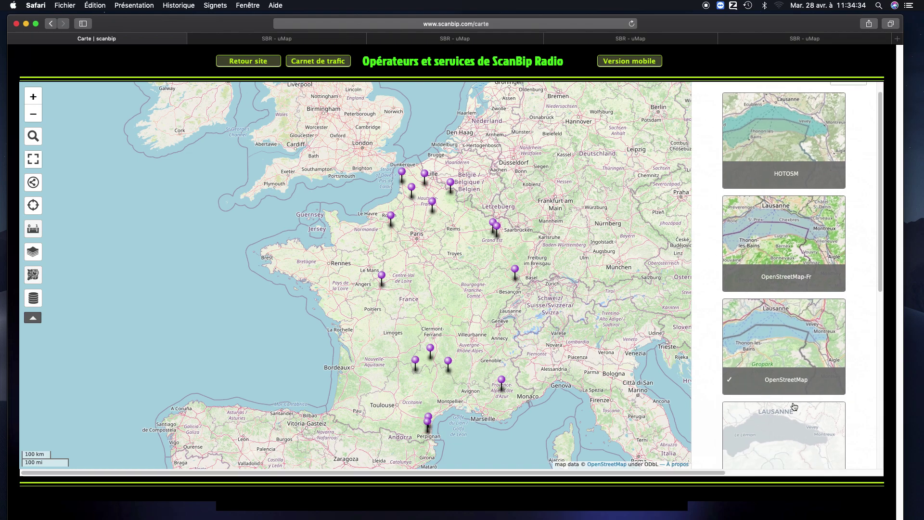
pyautogui.click(789, 433)
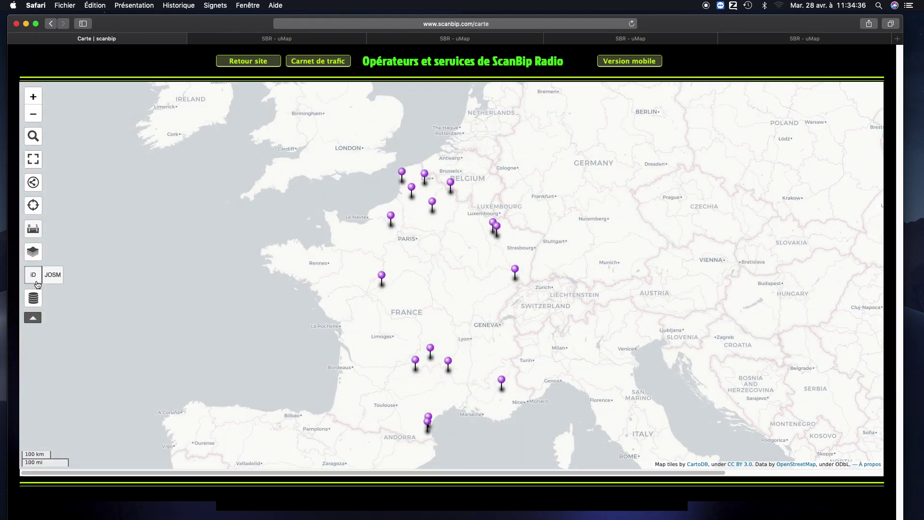
pyautogui.click(33, 252)
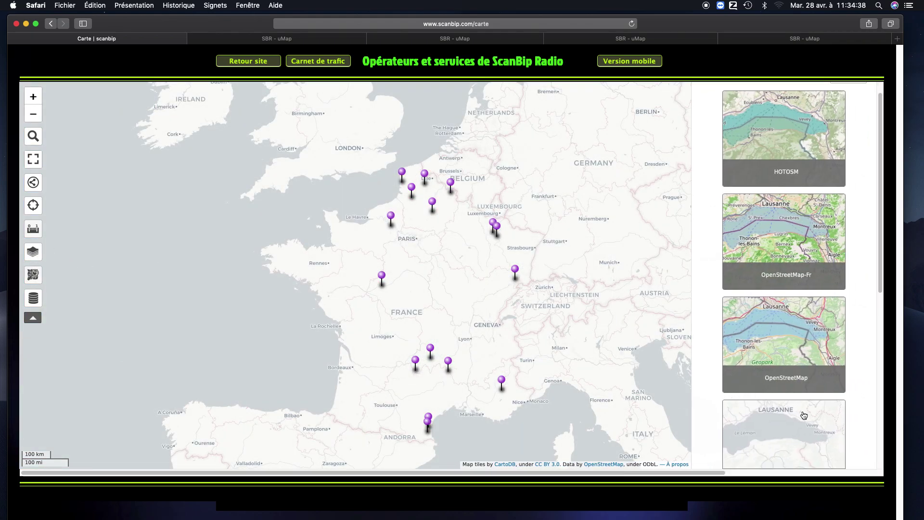
pyautogui.scroll(-2, 794, 414)
pyautogui.click(796, 433)
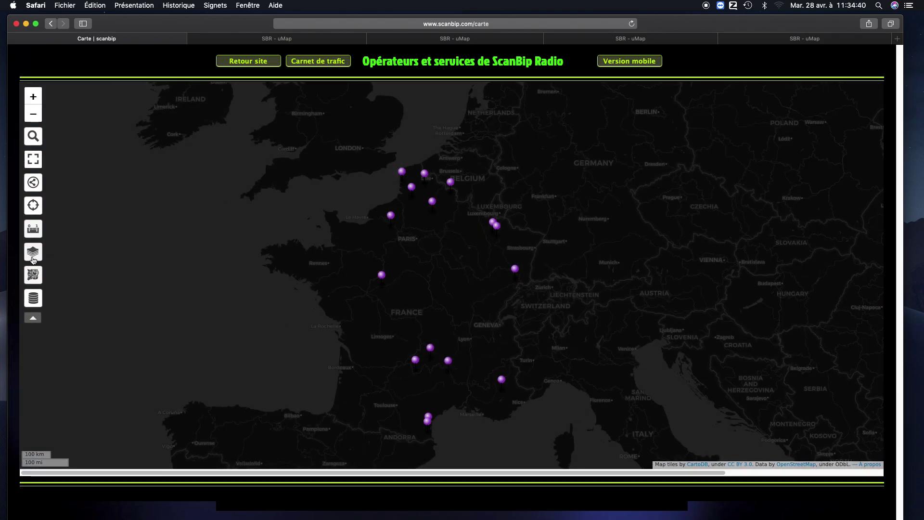
pyautogui.click(33, 252)
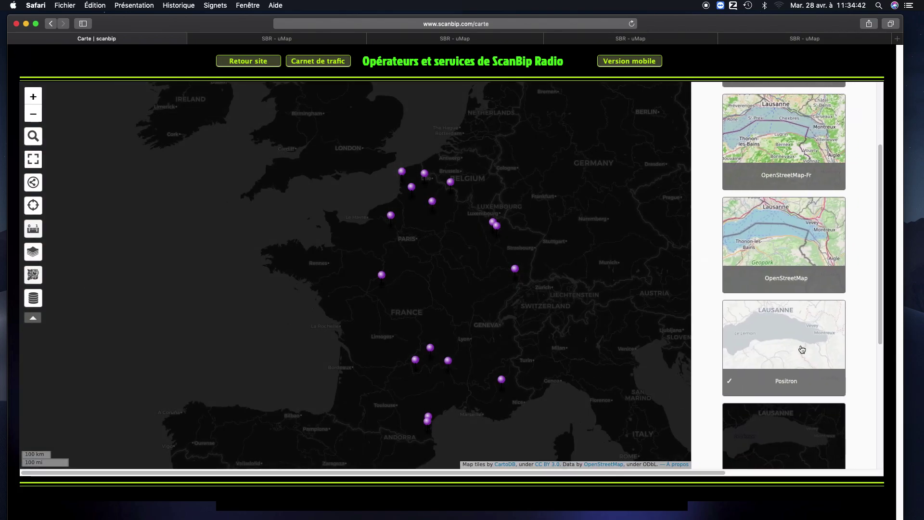
pyautogui.scroll(3, 811, 346)
pyautogui.click(799, 154)
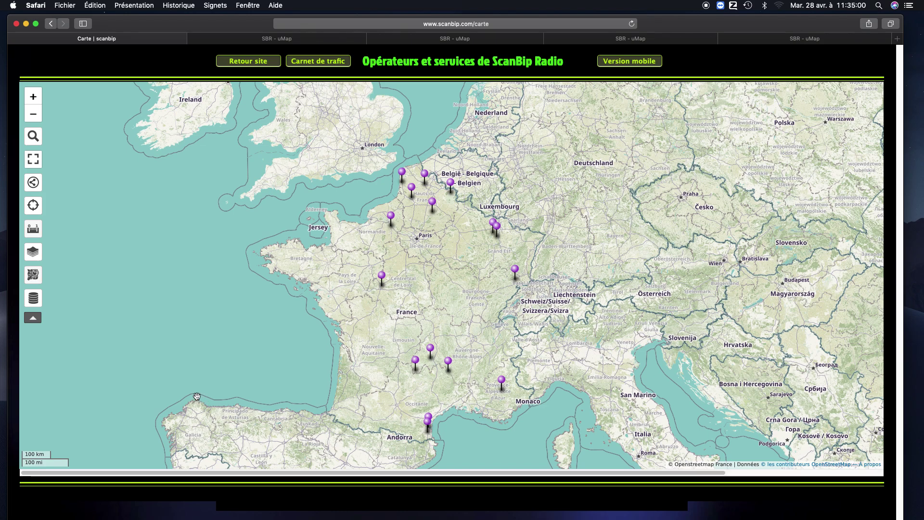
# Step: Enable the ruler in kilometres and place the first measuring point on the pin near Perpignan
pyautogui.moveTo(34, 233)
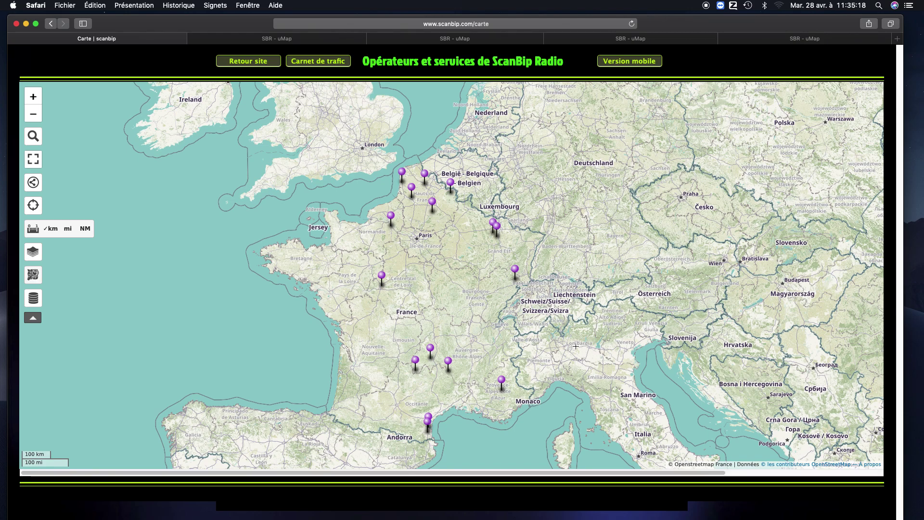
pyautogui.click(429, 424)
# Step: Measure from Perpignan to the Basel pin, extend to northern and western pins, then clear measuring
pyautogui.click(516, 273)
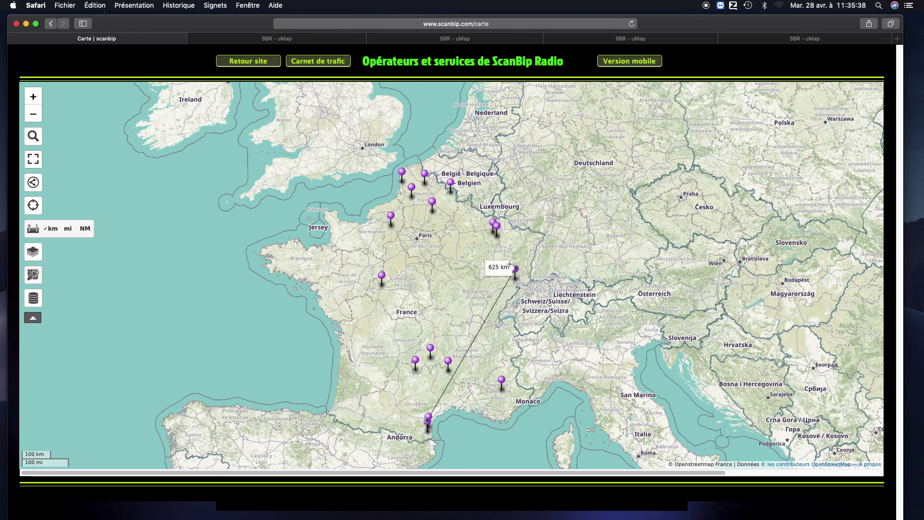
pyautogui.click(433, 203)
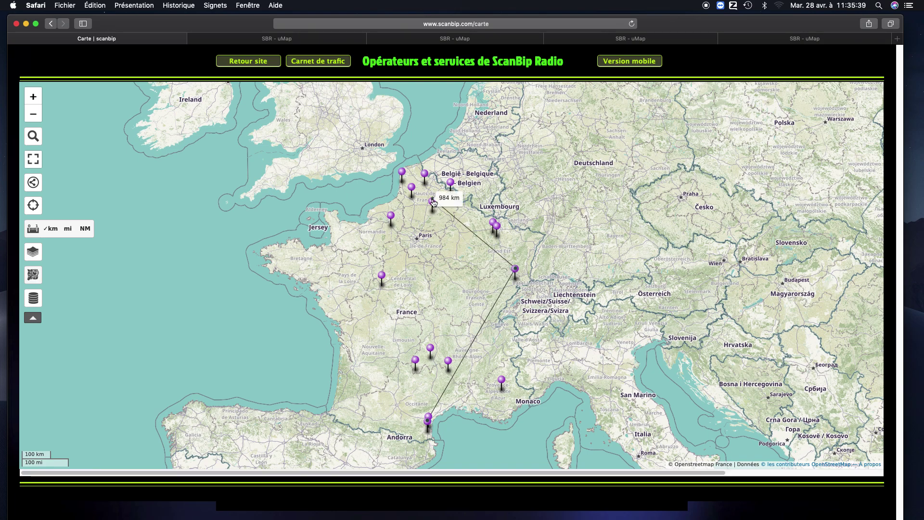
pyautogui.click(381, 278)
pyautogui.click(428, 422)
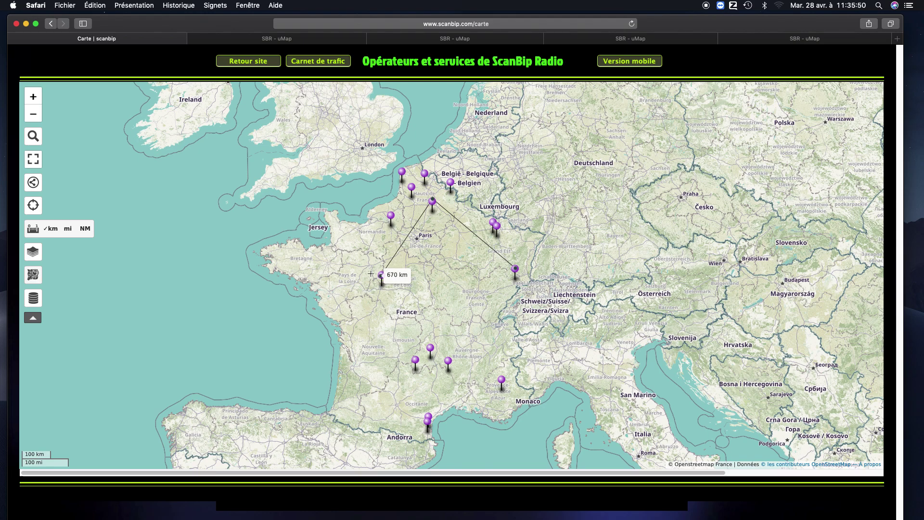
pyautogui.click(33, 229)
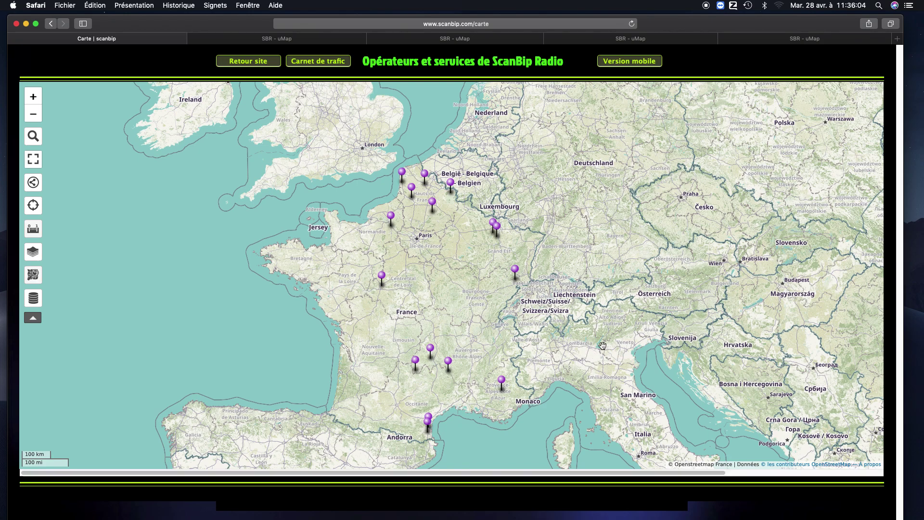
# Step: Measure 6788 km from the pin near Andorra to Martinique
pyautogui.scroll(-2, 602, 345)
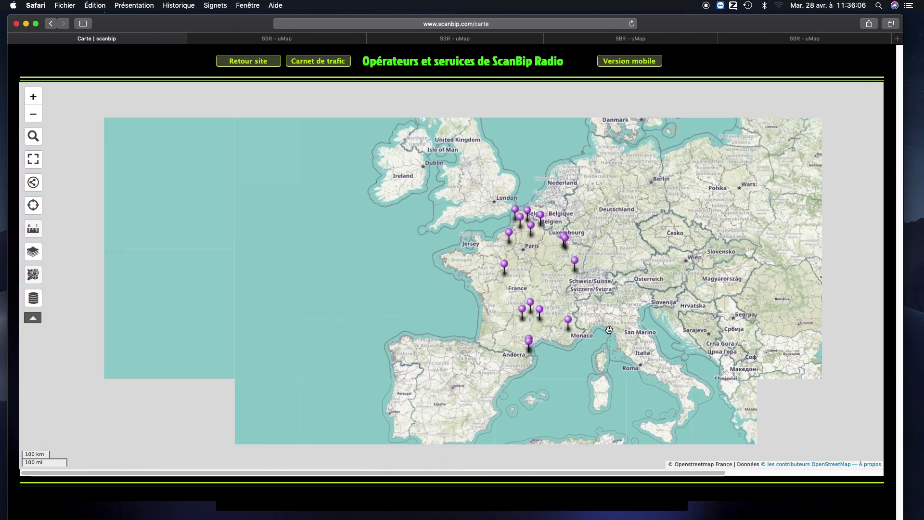
pyautogui.scroll(-2, 609, 329)
pyautogui.moveTo(610, 330); pyautogui.dragTo(628, 176)
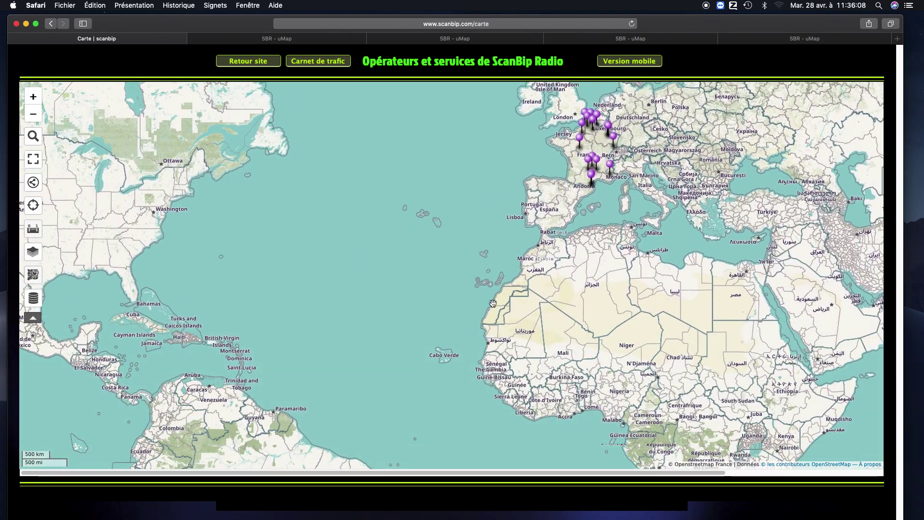
pyautogui.scroll(-2, 492, 303)
pyautogui.scroll(2, 417, 316)
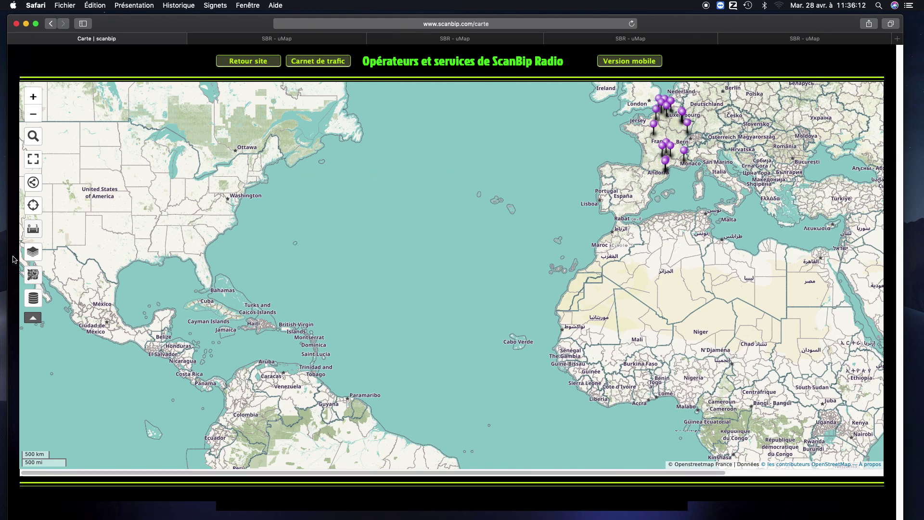
pyautogui.click(33, 230)
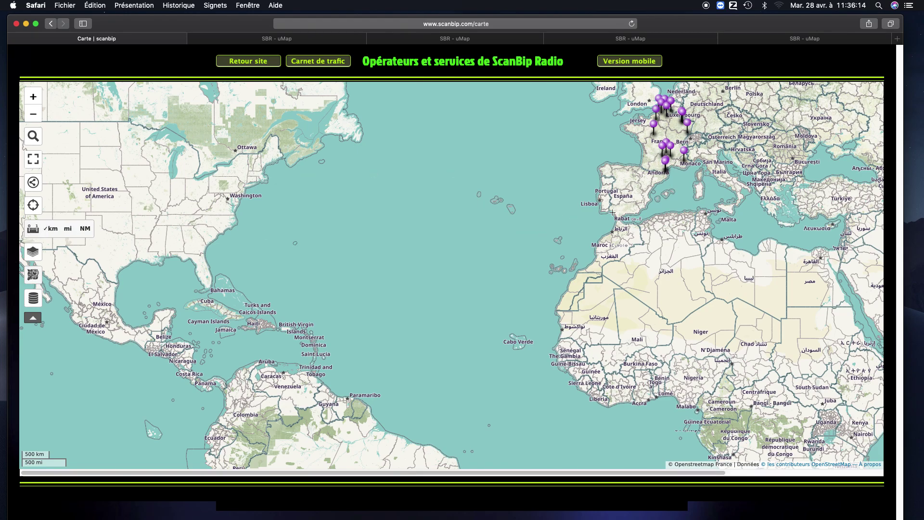
pyautogui.click(665, 164)
pyautogui.scroll(3, 331, 342)
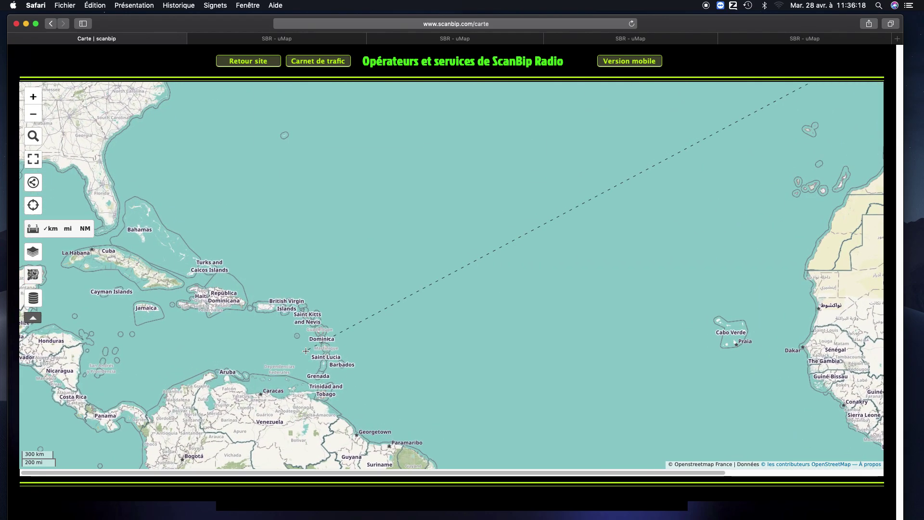
pyautogui.scroll(2, 376, 312)
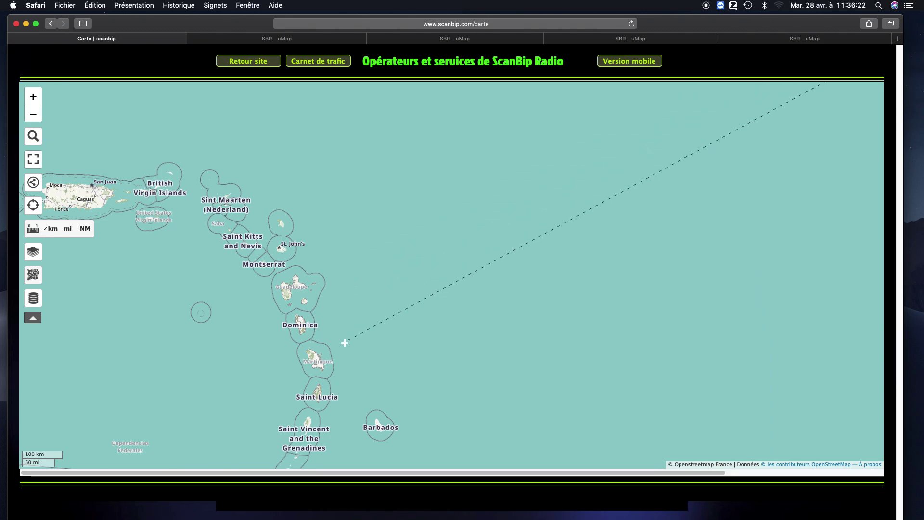
pyautogui.click(317, 362)
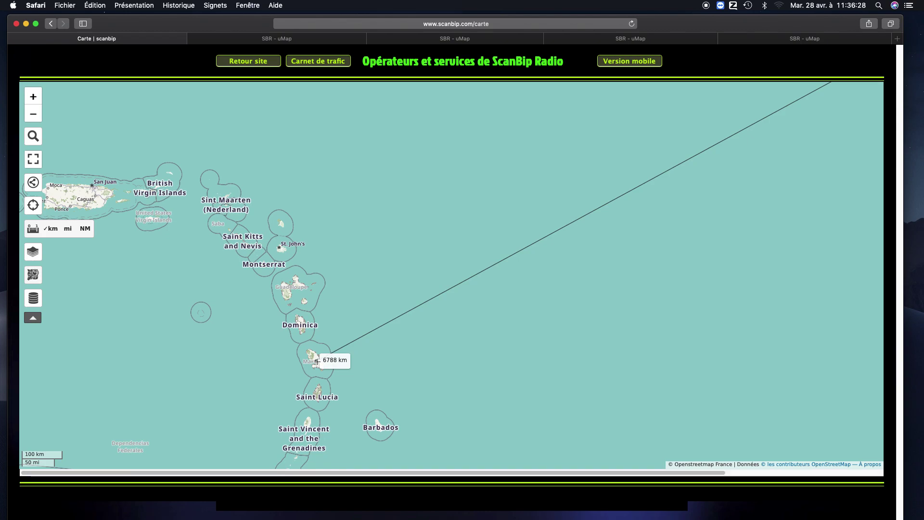
# Step: Clear the measurement and frame Canada alongside the European operator pins
pyautogui.scroll(-2, 382, 337)
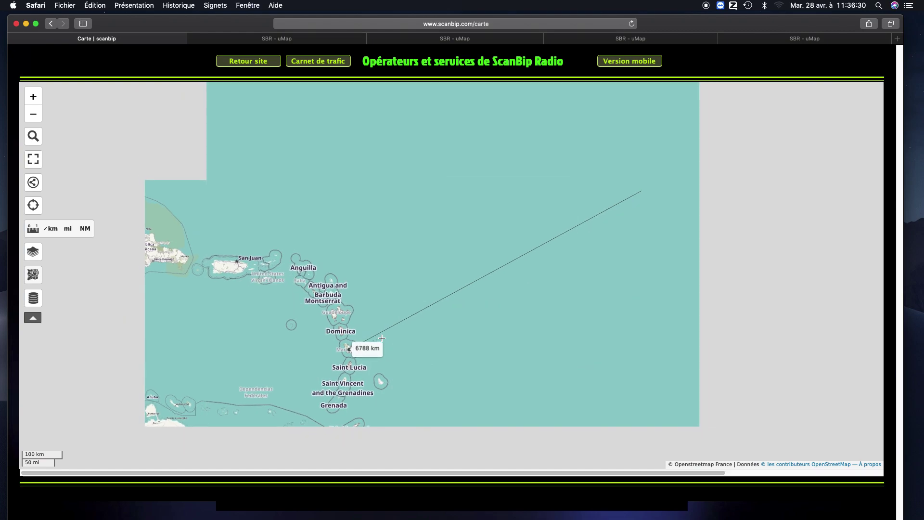
pyautogui.scroll(-2, 382, 338)
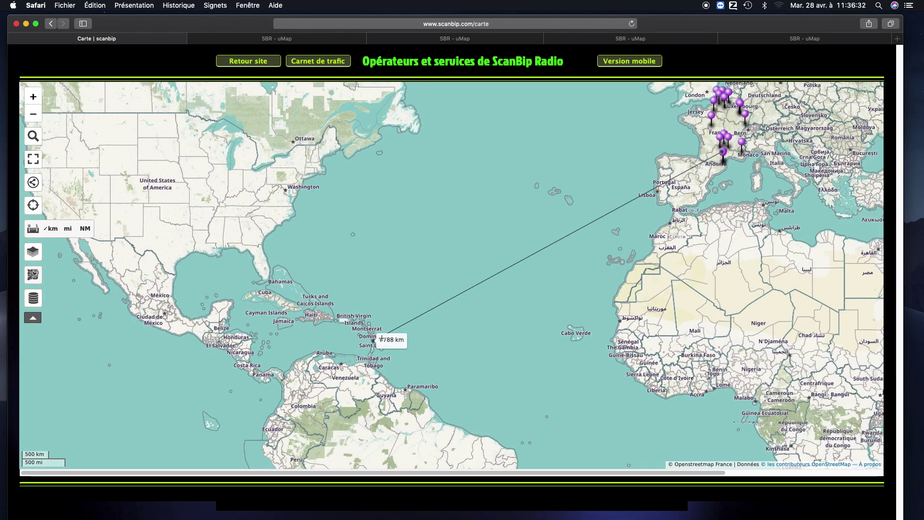
pyautogui.scroll(1, 381, 338)
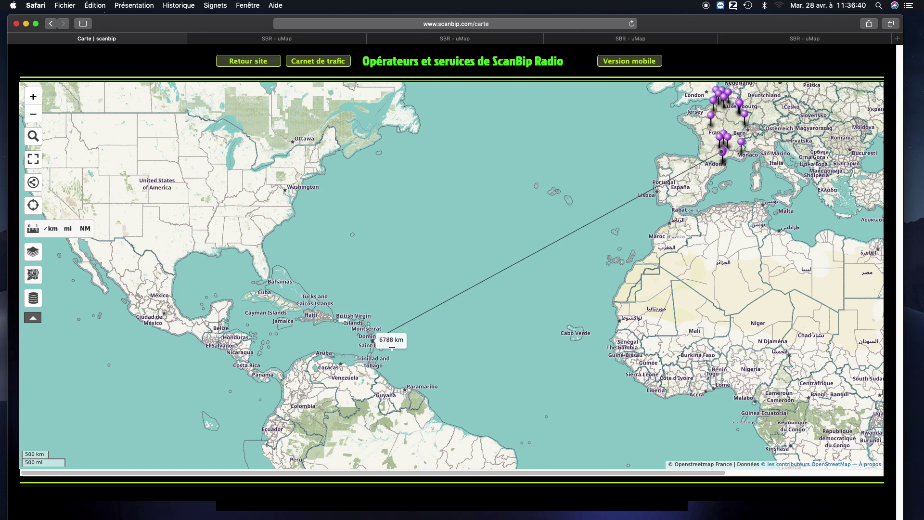
pyautogui.click(32, 229)
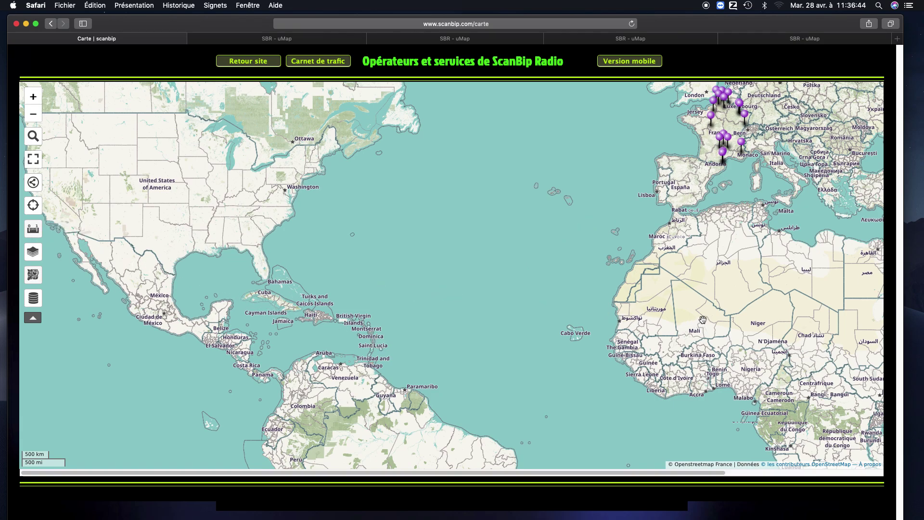
pyautogui.moveTo(516, 257); pyautogui.dragTo(490, 339)
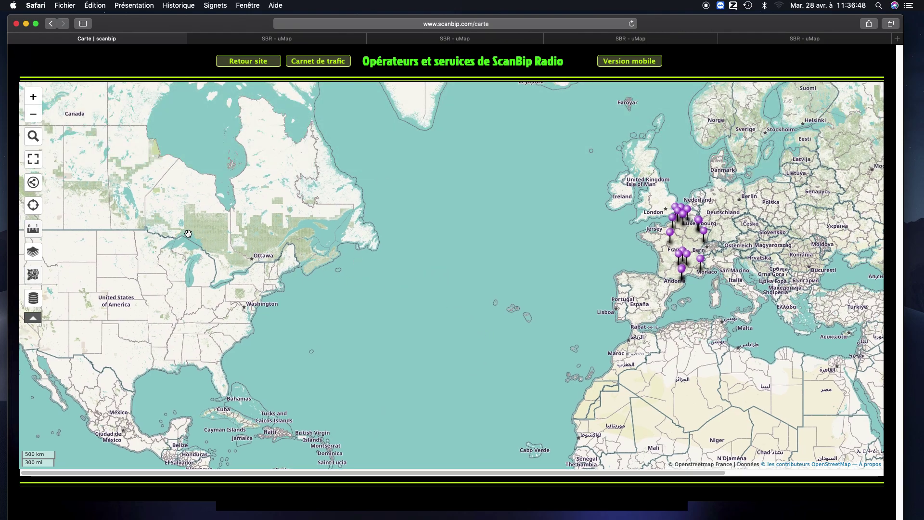
# Step: Search 'melbou', jump to City of Melbourne, and zoom out to Port Phillip Bay and Victoria
pyautogui.click(35, 138)
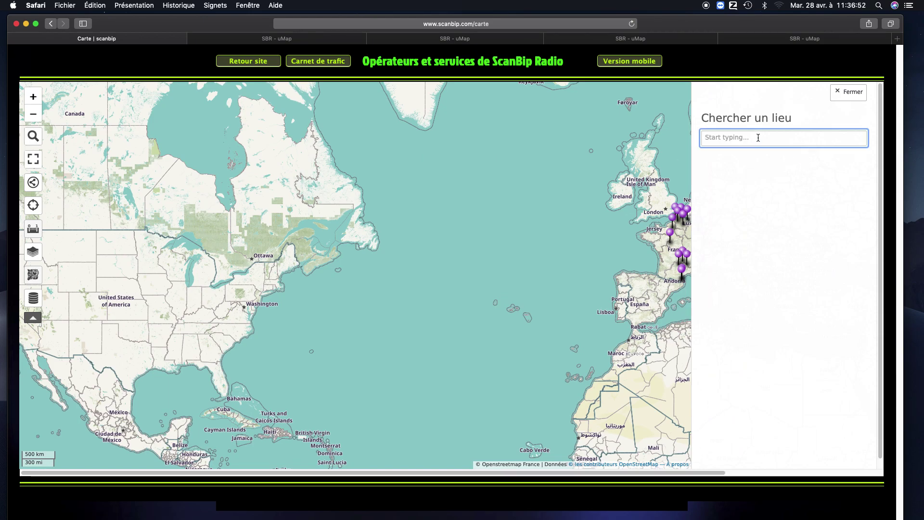
pyautogui.write('mel')
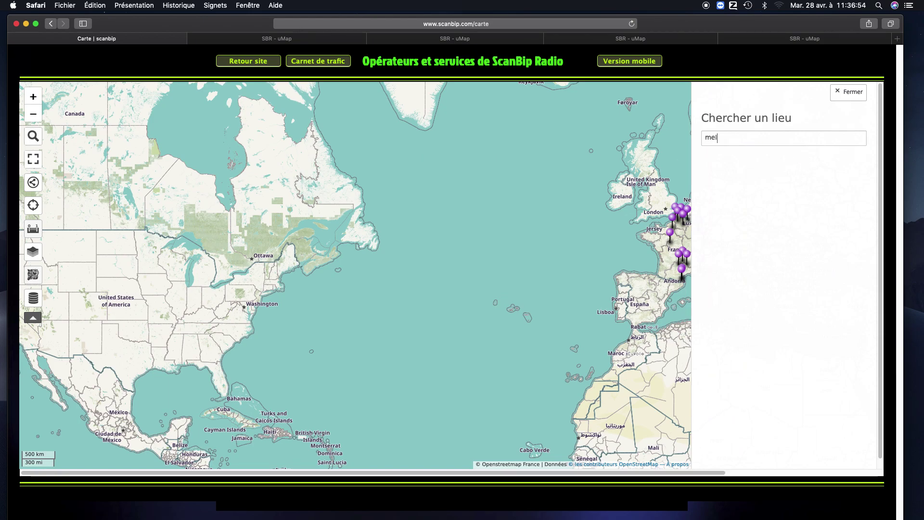
pyautogui.write('bour')
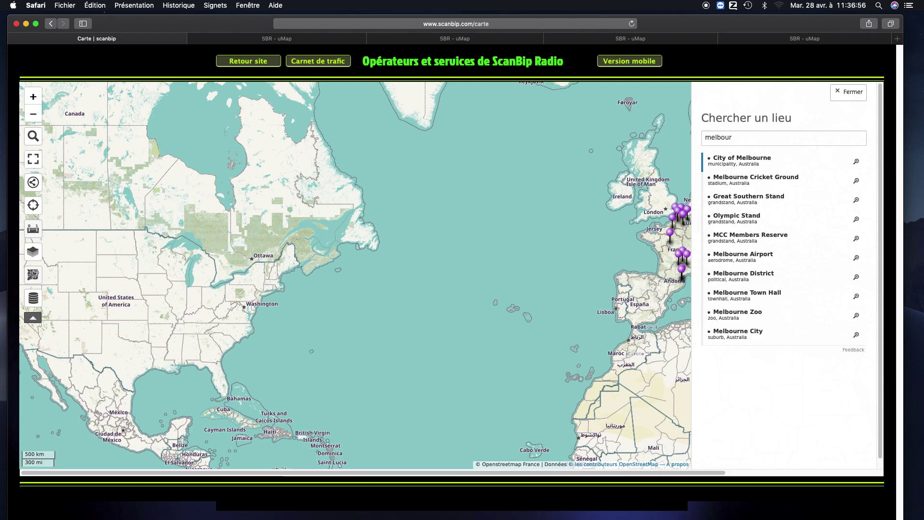
pyautogui.click(741, 162)
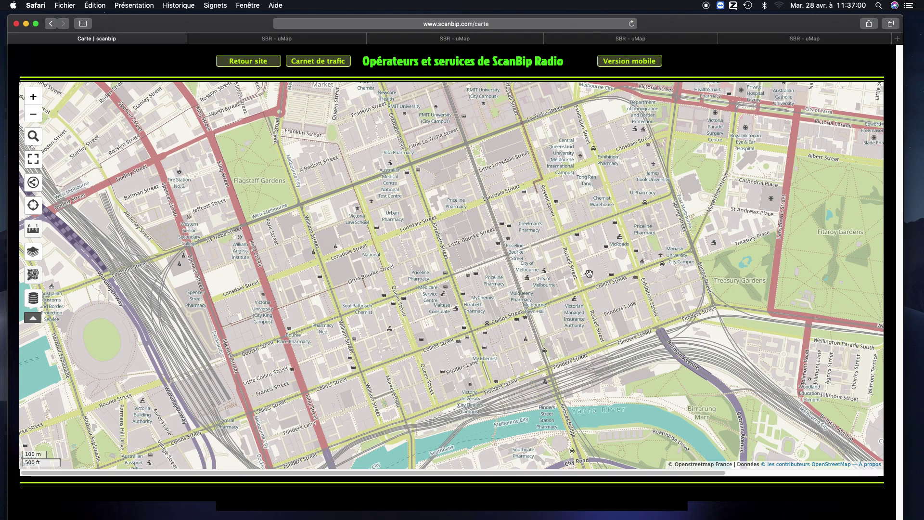
pyautogui.scroll(-5, 589, 273)
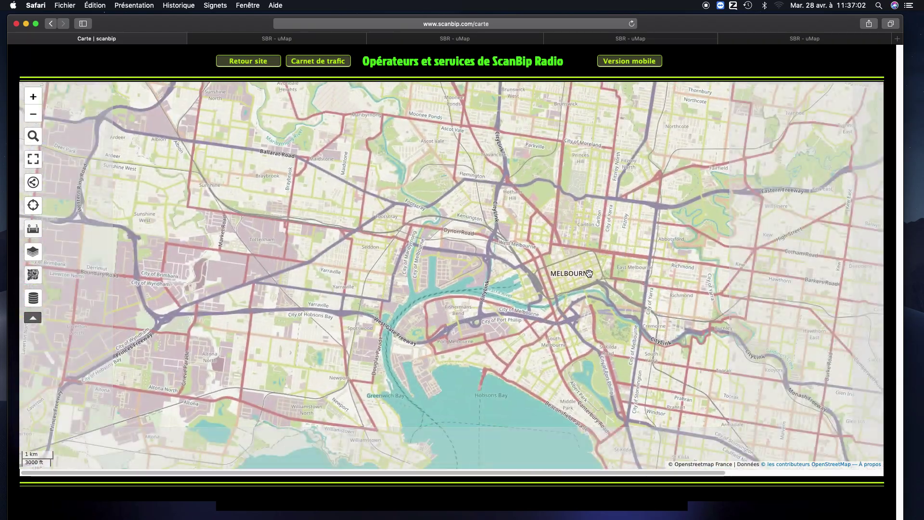
pyautogui.scroll(-3, 589, 273)
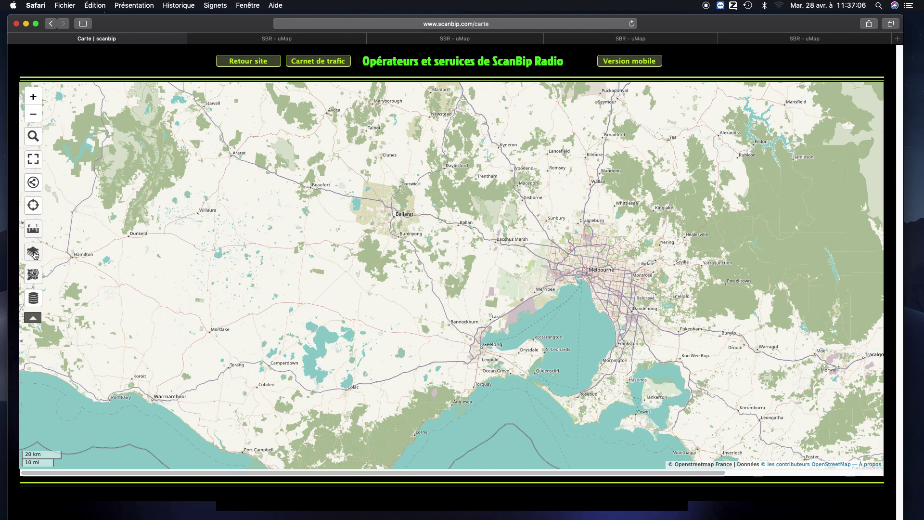
# Step: Measure 16798 km from Melbourne to the operator pin in southern France
pyautogui.moveTo(36, 234)
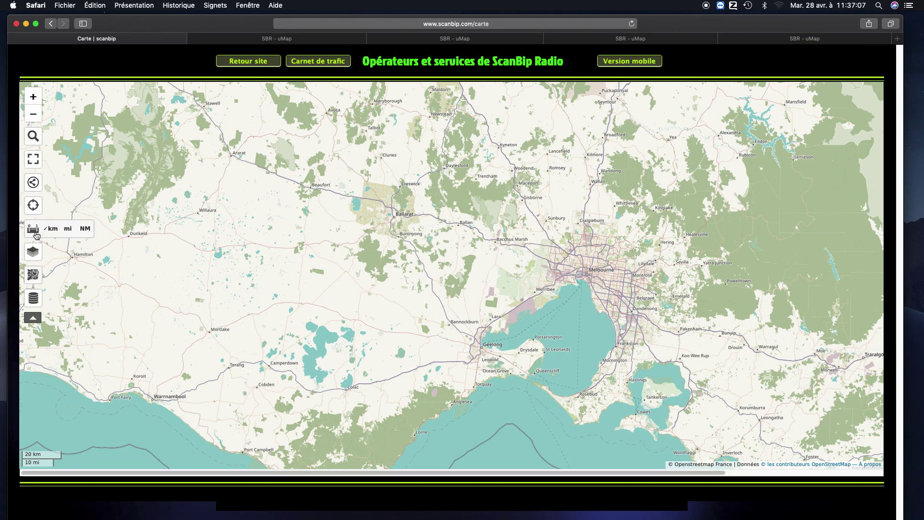
pyautogui.click(589, 272)
pyautogui.scroll(-5, 269, 212)
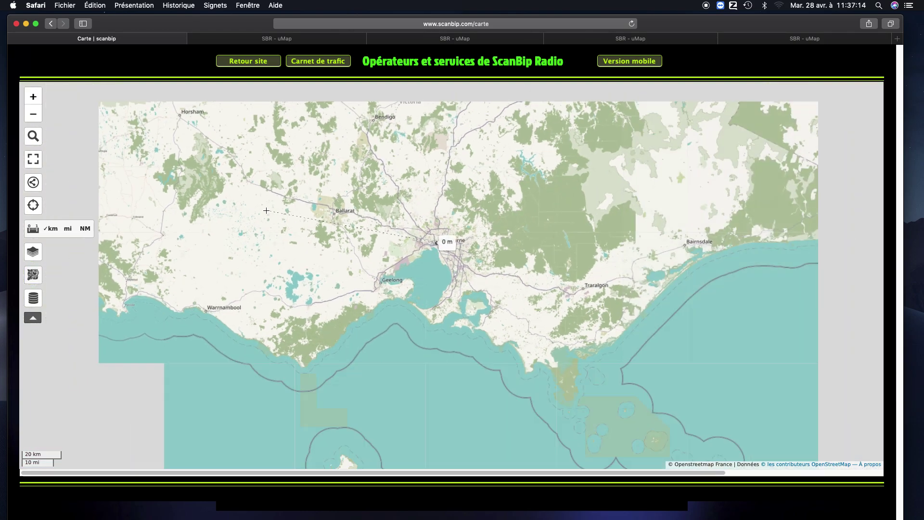
pyautogui.scroll(-5, 197, 151)
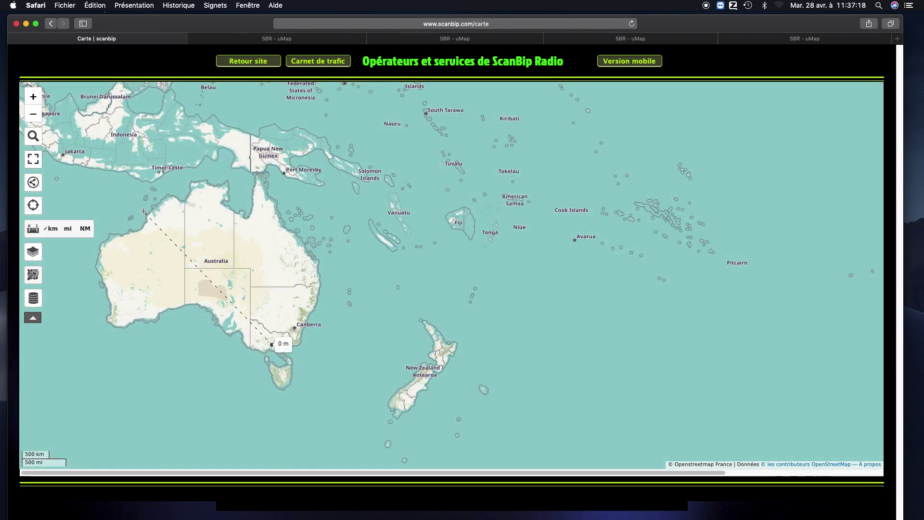
pyautogui.moveTo(142, 211); pyautogui.dragTo(625, 289)
pyautogui.moveTo(530, 207); pyautogui.dragTo(507, 379)
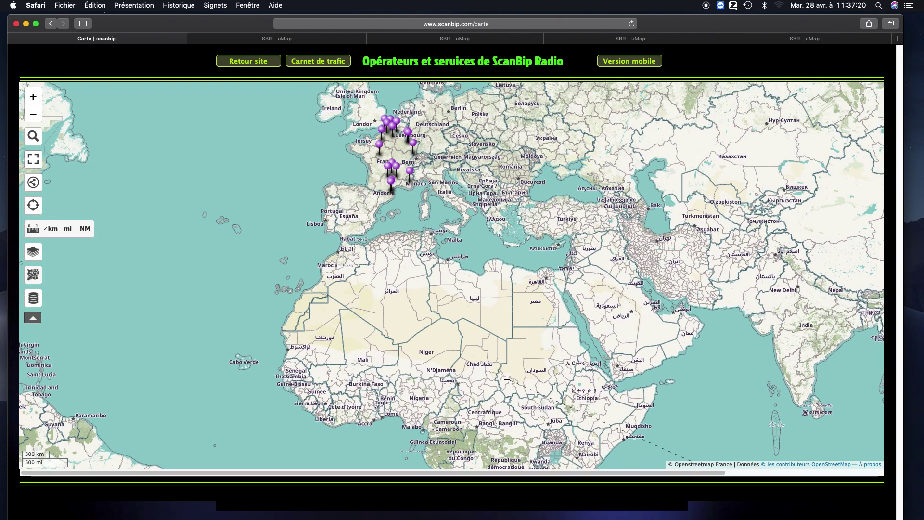
pyautogui.click(391, 183)
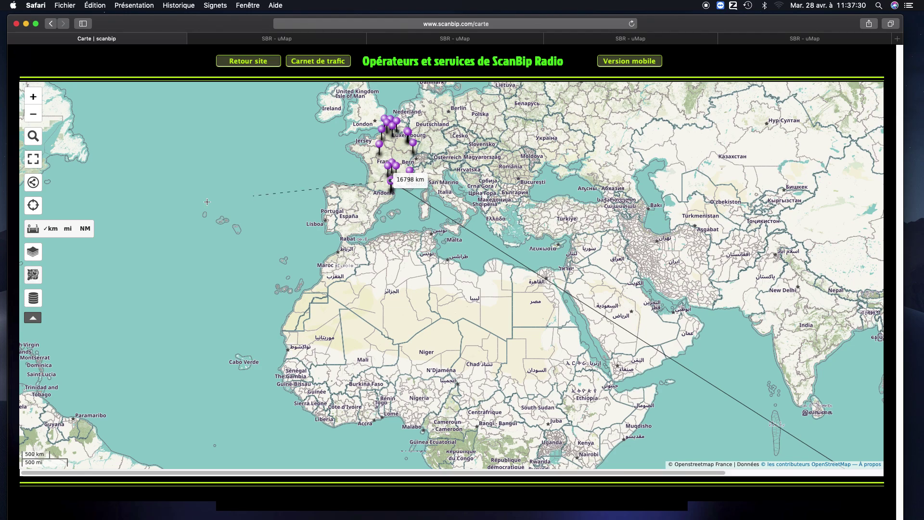
# Step: Turn off measuring and reposition the map with Europe on top and Africa below
pyautogui.click(33, 230)
pyautogui.moveTo(394, 225); pyautogui.dragTo(369, 298)
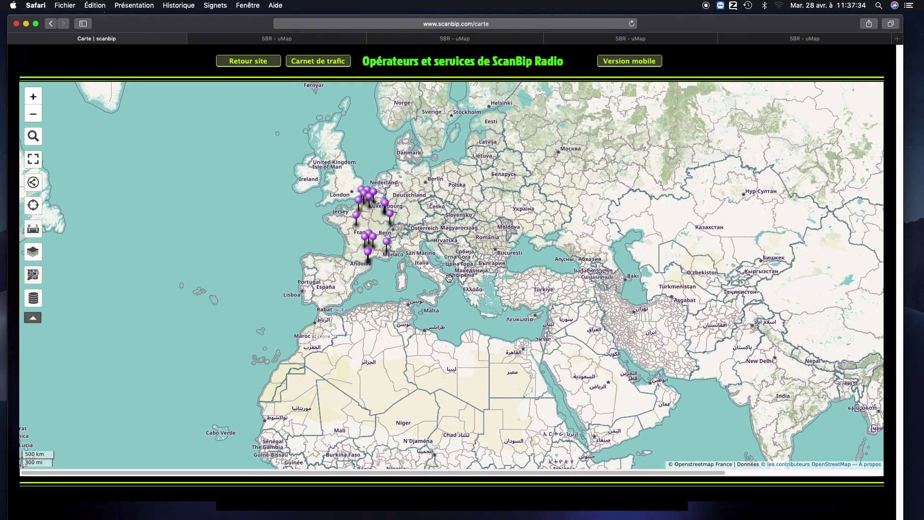
pyautogui.moveTo(450, 272); pyautogui.dragTo(521, 219)
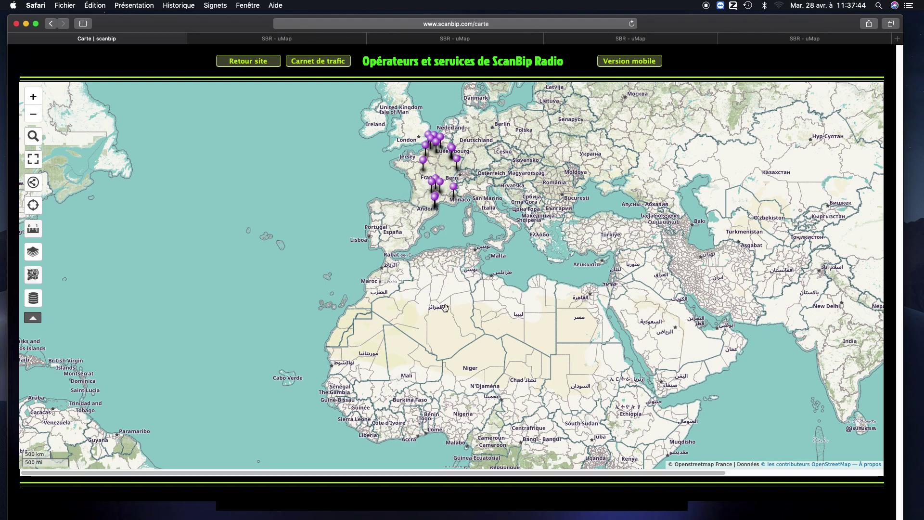
pyautogui.click(34, 231)
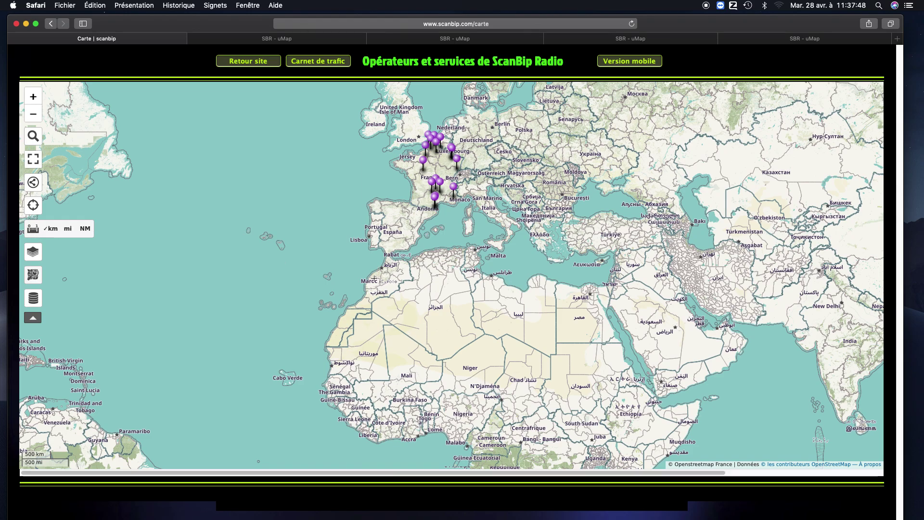
pyautogui.click(387, 254)
pyautogui.click(842, 304)
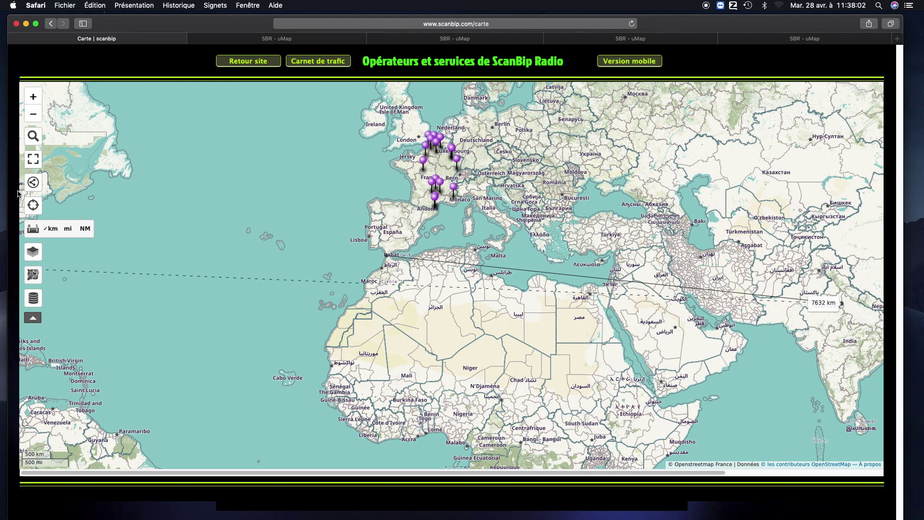
pyautogui.click(33, 229)
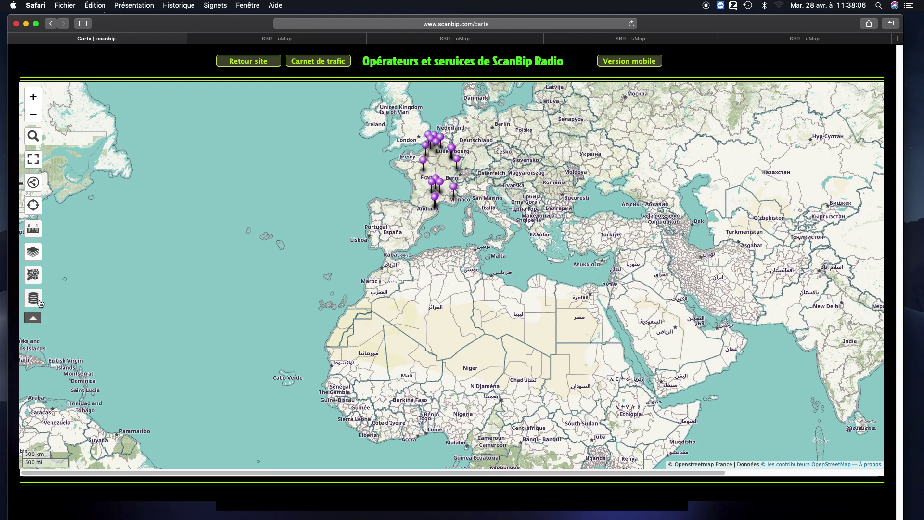
# Step: Zoom in on France and open the Calque 1 entries through Visualiser les données
pyautogui.moveTo(429, 291); pyautogui.dragTo(441, 356)
pyautogui.scroll(3, 442, 354)
pyautogui.moveTo(430, 322); pyautogui.dragTo(490, 390)
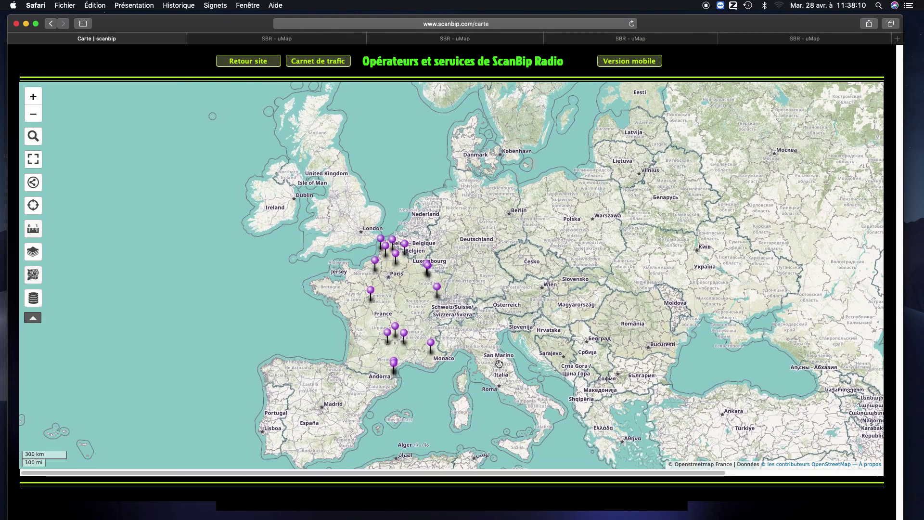
pyautogui.scroll(3, 498, 362)
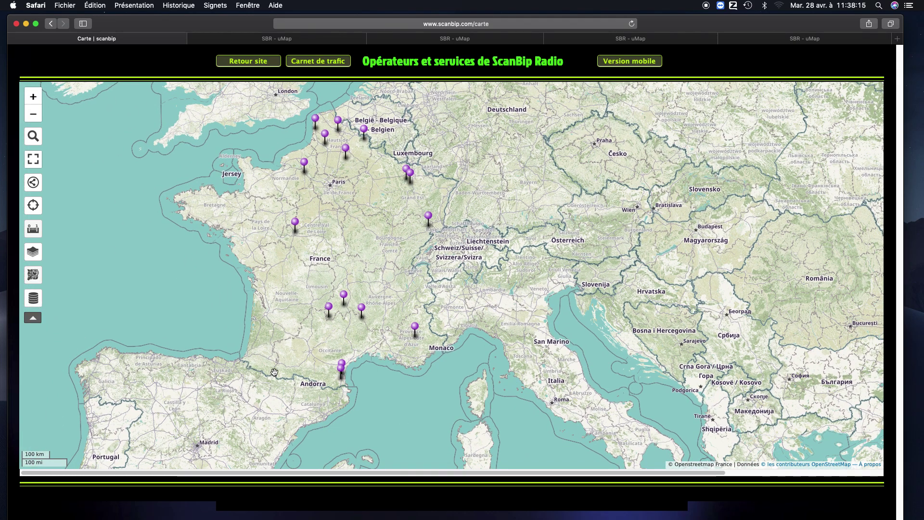
pyautogui.click(34, 299)
pyautogui.click(70, 318)
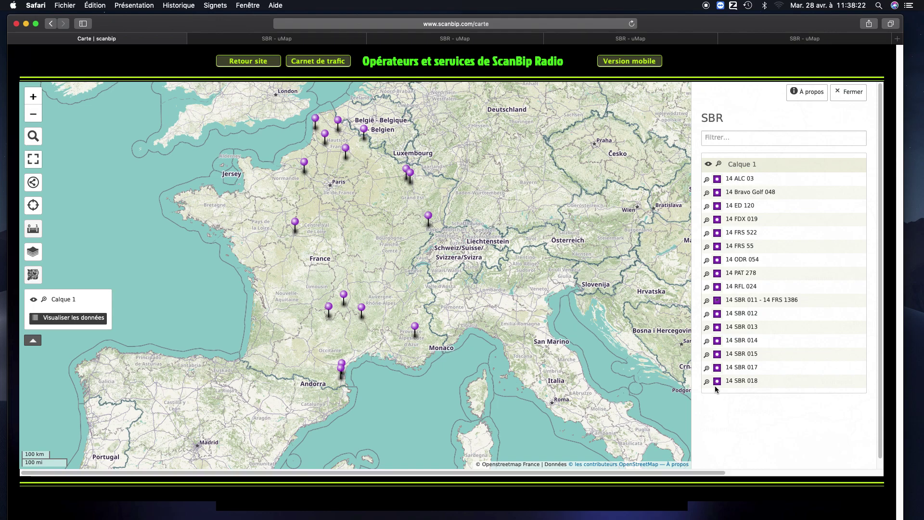
# Step: Centre on 14 ED 120, then 14 SBR 015 from the list, and focus the Filtrer field
pyautogui.click(740, 206)
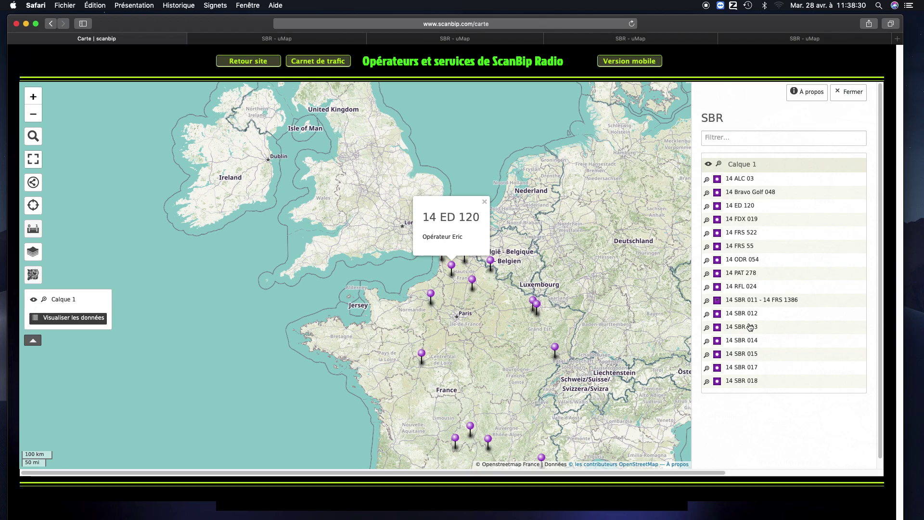
pyautogui.click(740, 354)
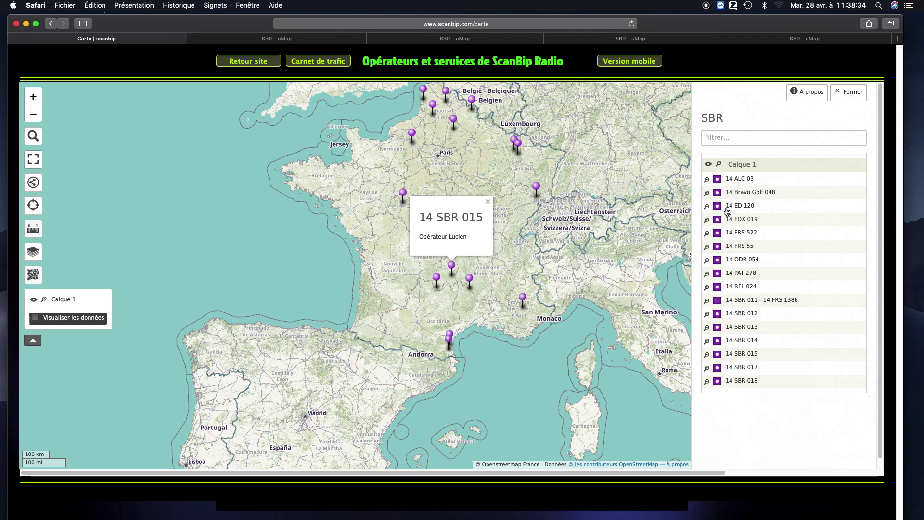
pyautogui.click(740, 140)
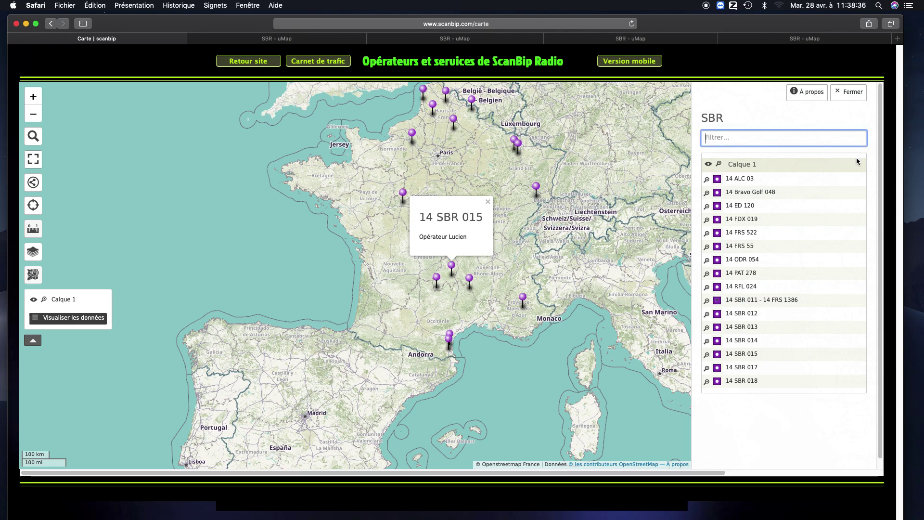
# Step: Filter the list by 011, close the 14 SBR 015 popup, and view the 14 SBR 011 pin's details
pyautogui.write('011')
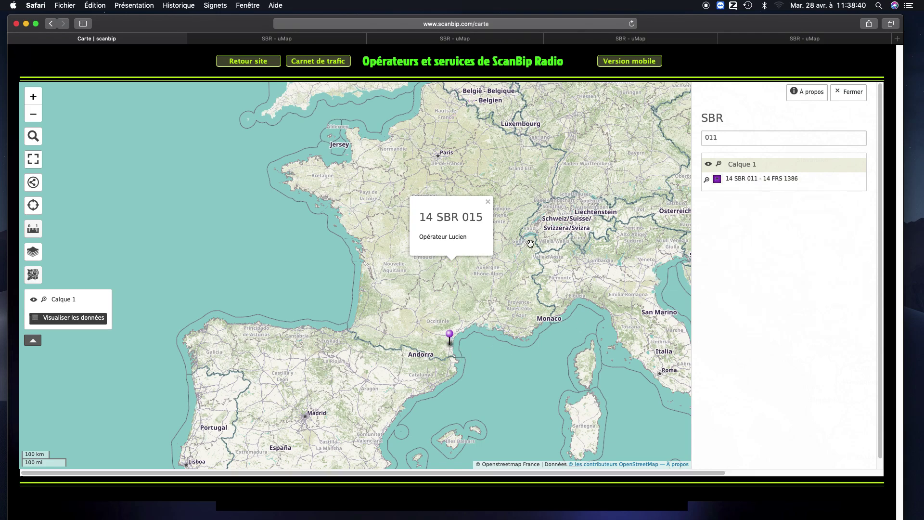
pyautogui.click(488, 202)
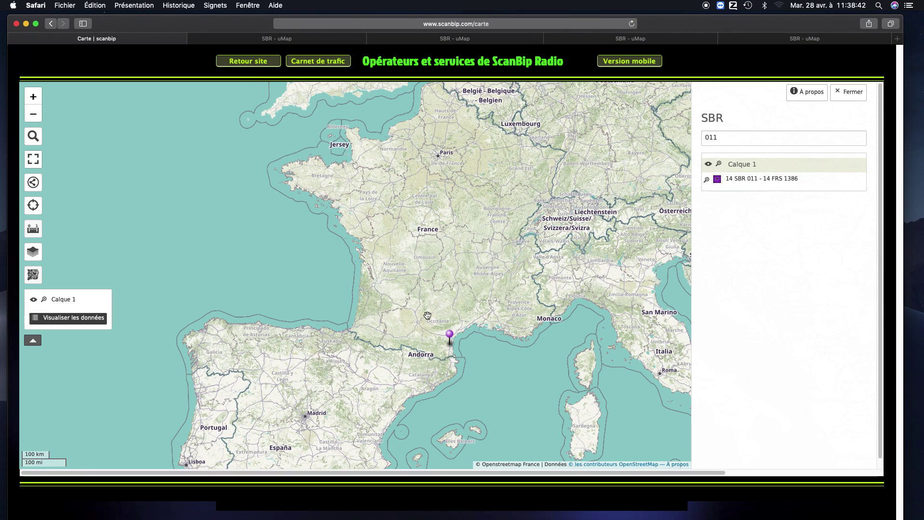
pyautogui.click(450, 335)
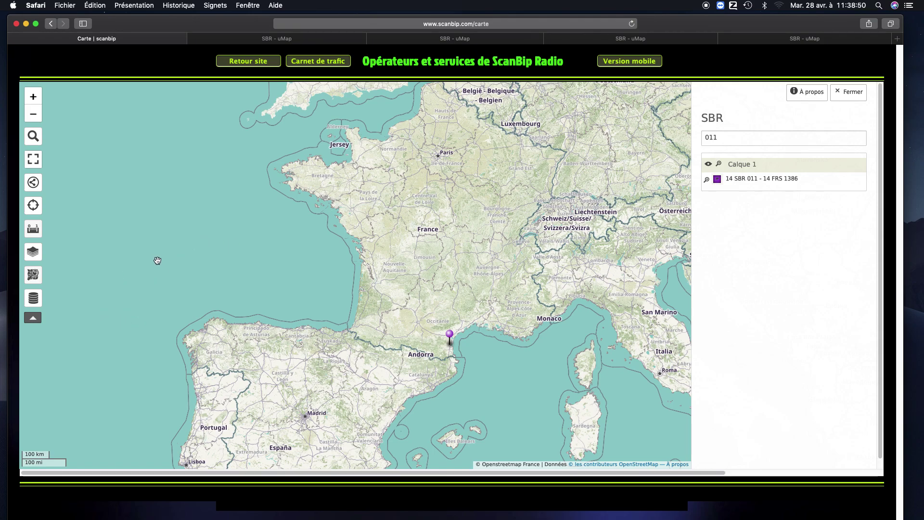
pyautogui.moveTo(734, 137); pyautogui.dragTo(686, 136)
# Step: Clear the 011 filter, close the SBR operator list, and pan to England and the Netherlands
pyautogui.press('BackSpace')
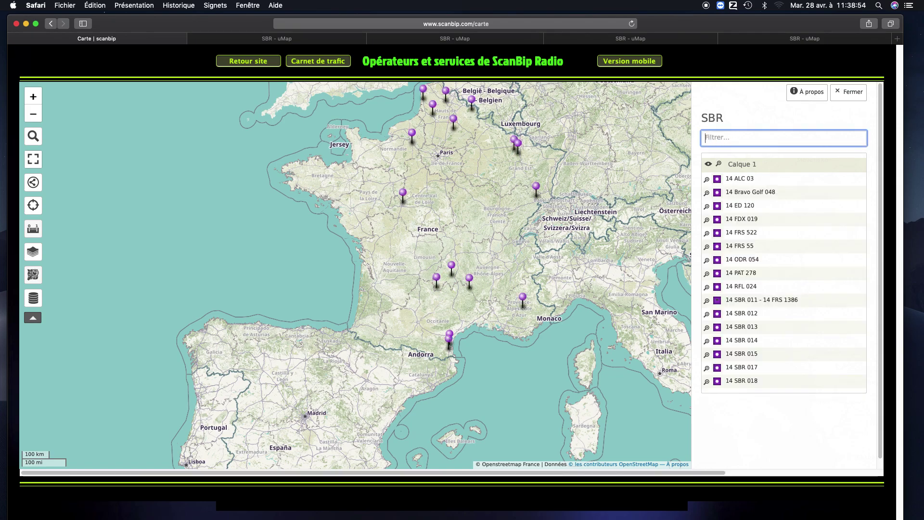
pyautogui.click(859, 96)
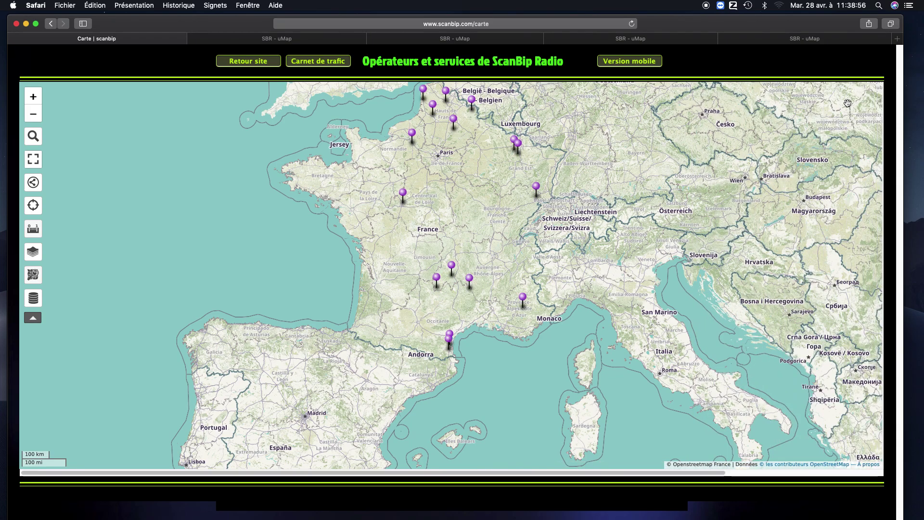
pyautogui.moveTo(712, 199); pyautogui.dragTo(699, 282)
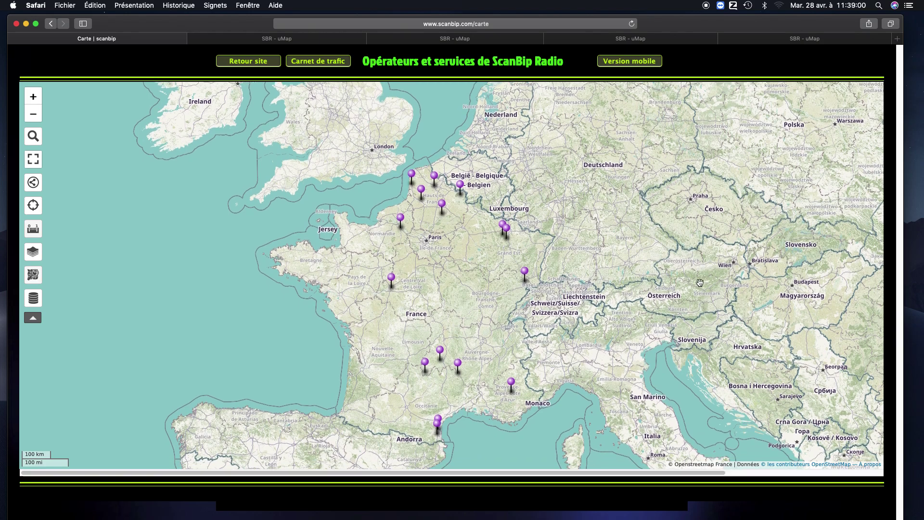